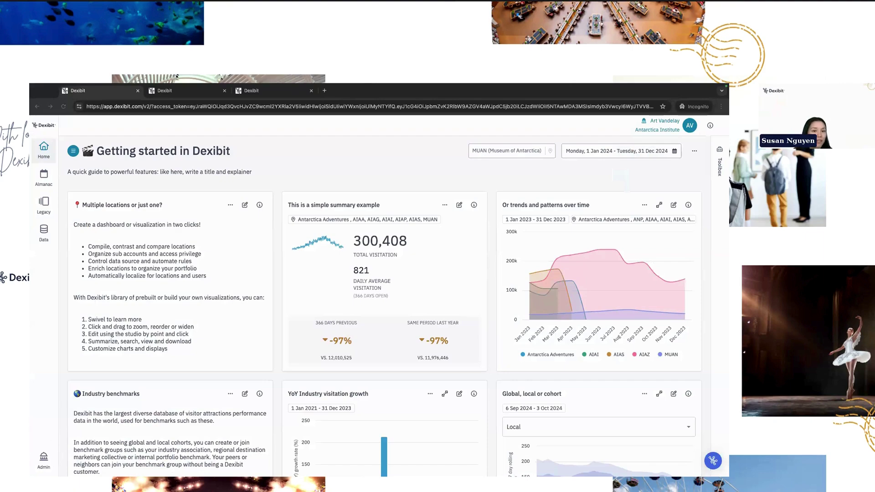
- Look over the list of available dashboards and the options for the Getting started in Dexibit dashboard
left_click(74, 152)
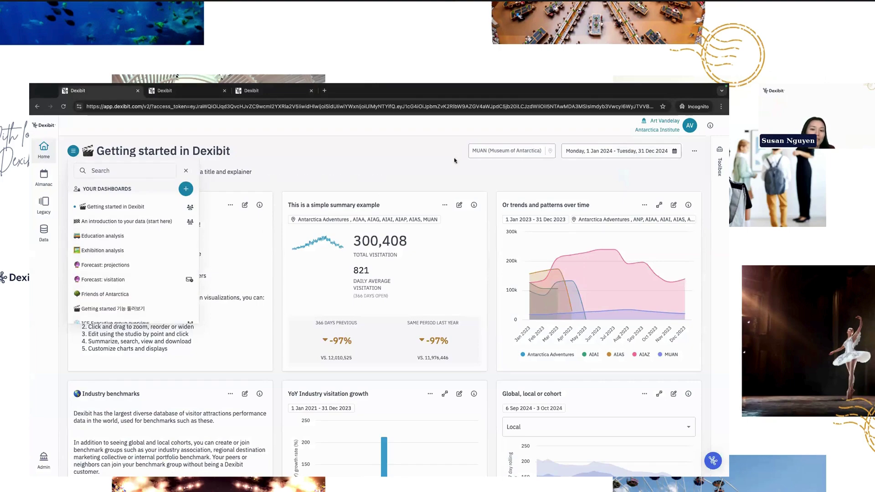
left_click(449, 184)
left_click(694, 151)
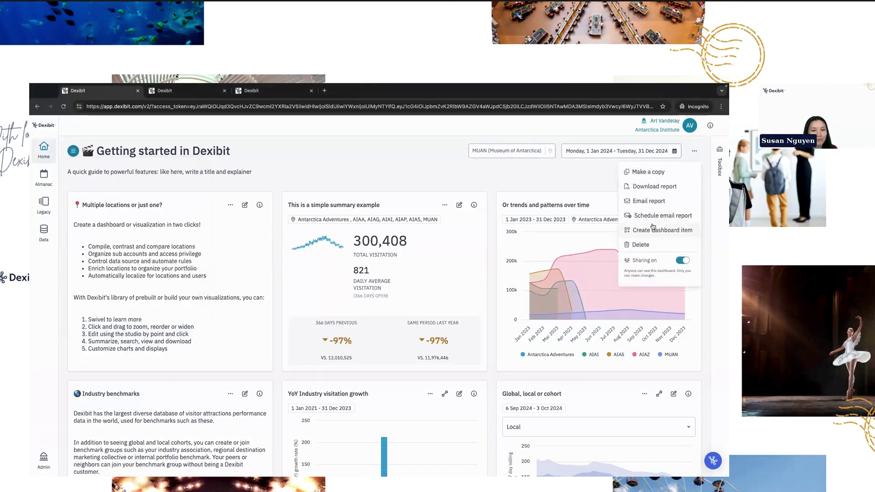
left_click(430, 390)
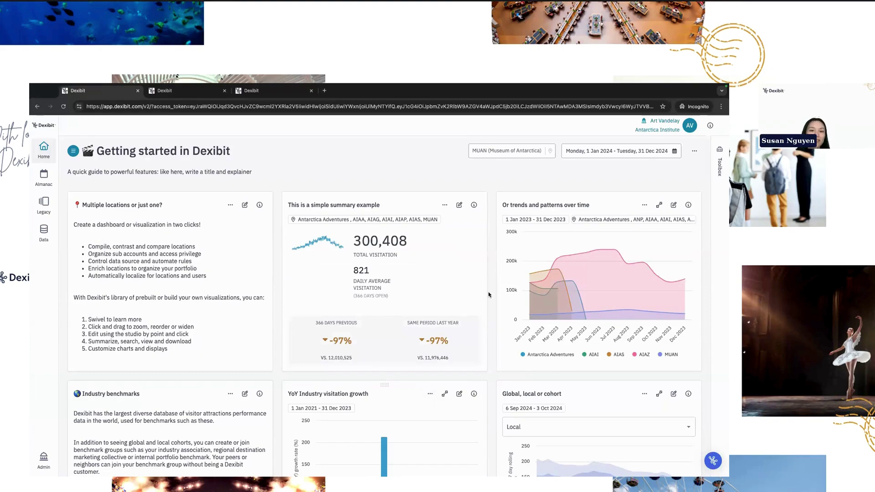
- Search the toolbox library for "visitat" visualizations, clear the search and close the toolbox
left_click(717, 177)
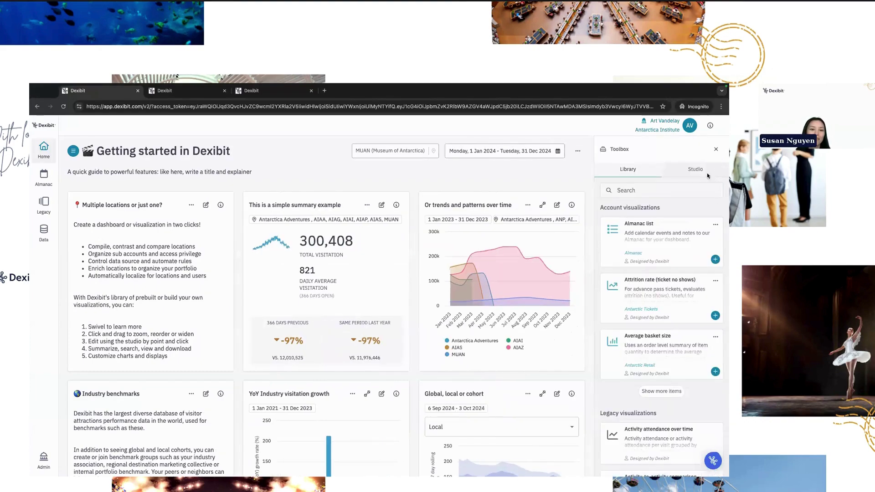
left_click(661, 187)
type("visitat")
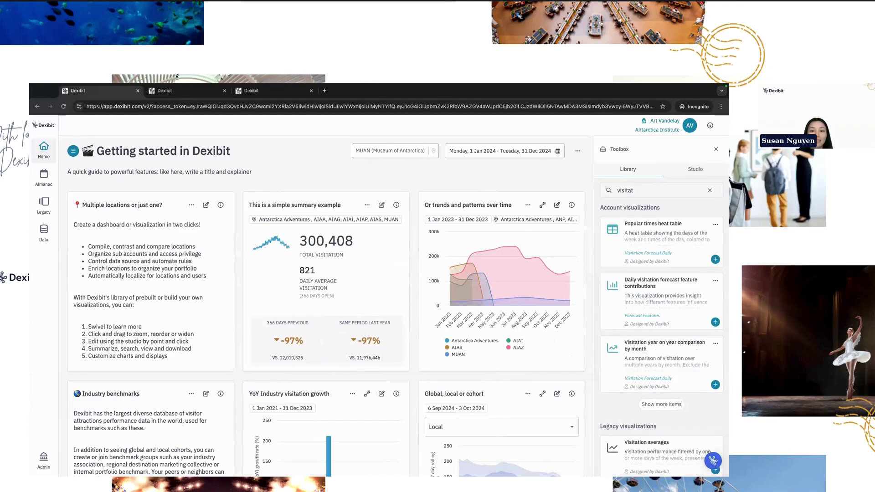
key("ctrl+a")
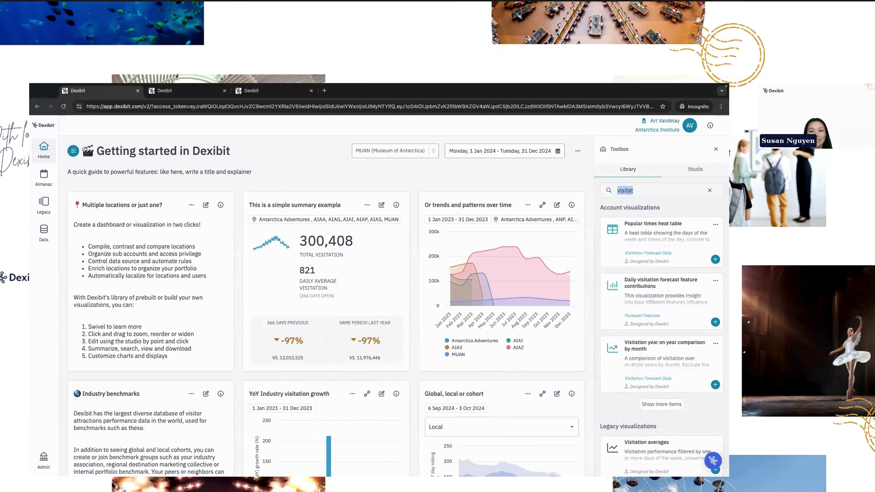
key("BackSpace")
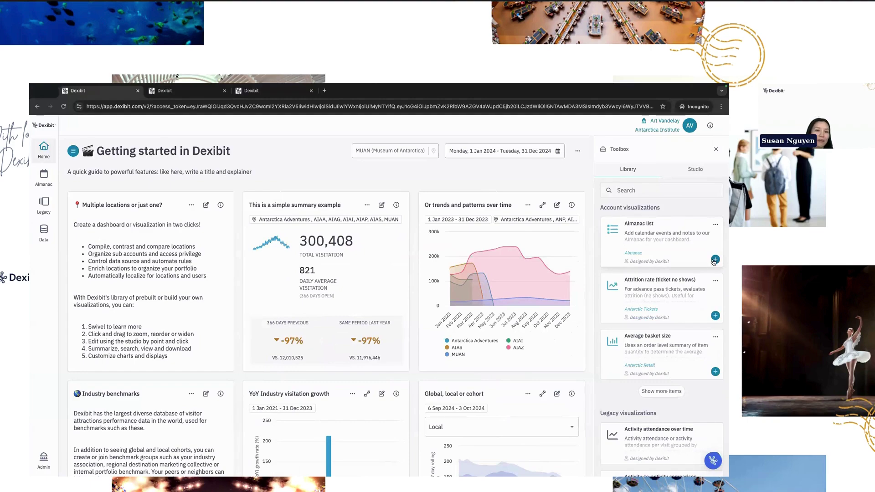
left_click(716, 150)
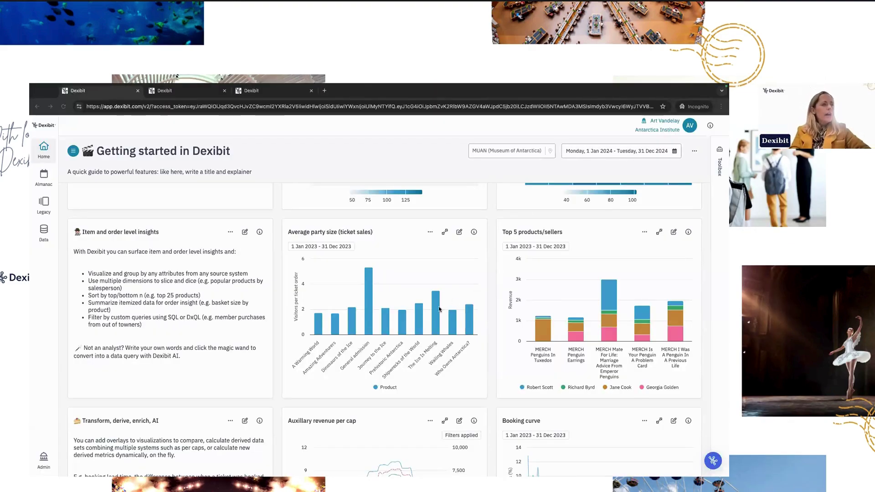
- Expand the Top 5 products/sellers chart and replace its filter with product_name LIKE '%penguin%'
left_click(513, 375)
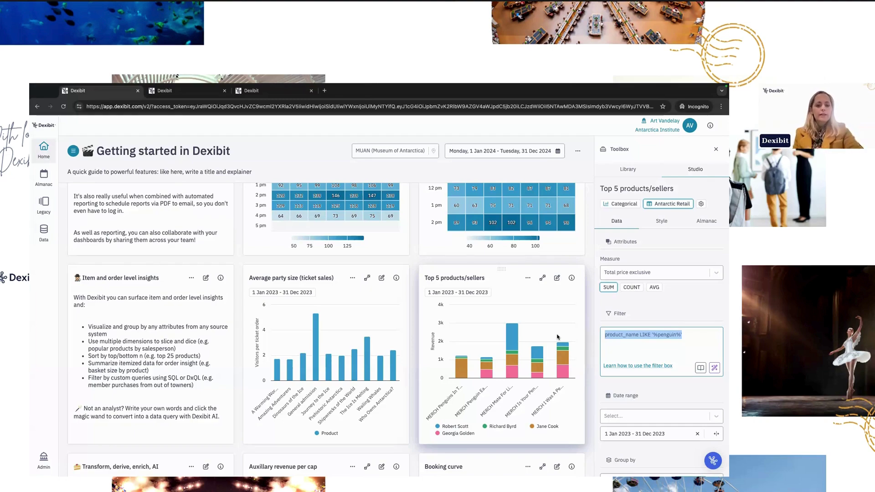
key("BackSpace")
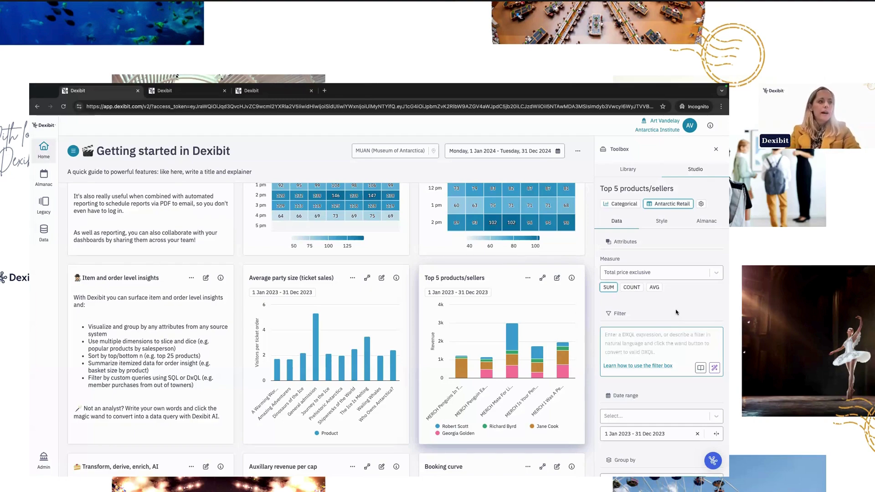
left_click(542, 278)
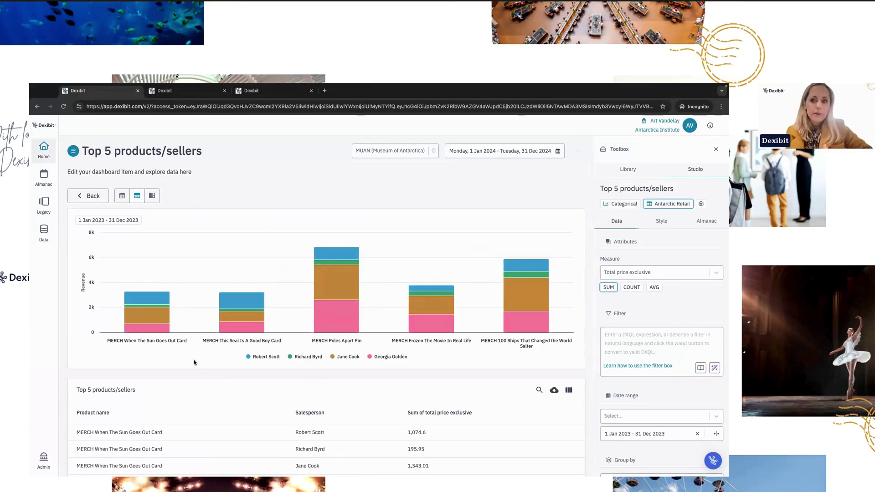
left_click(658, 347)
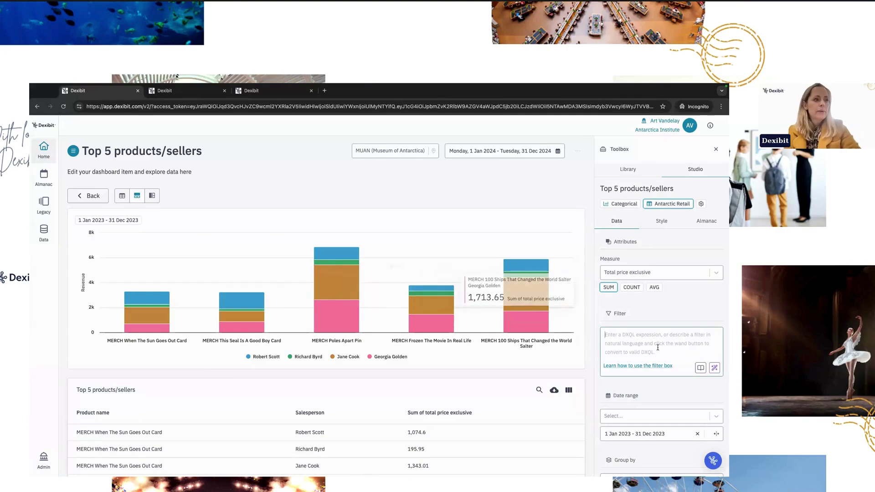
type("product_name LIKE '%penguin%'")
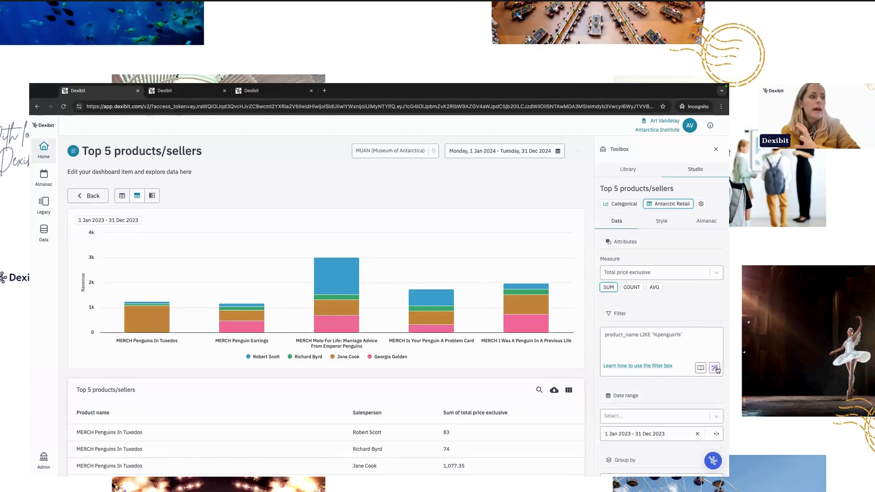
- View the platform's data connections and locate the product_name attribute of the Antarctic retail dataset in the data explorer
left_click(215, 91)
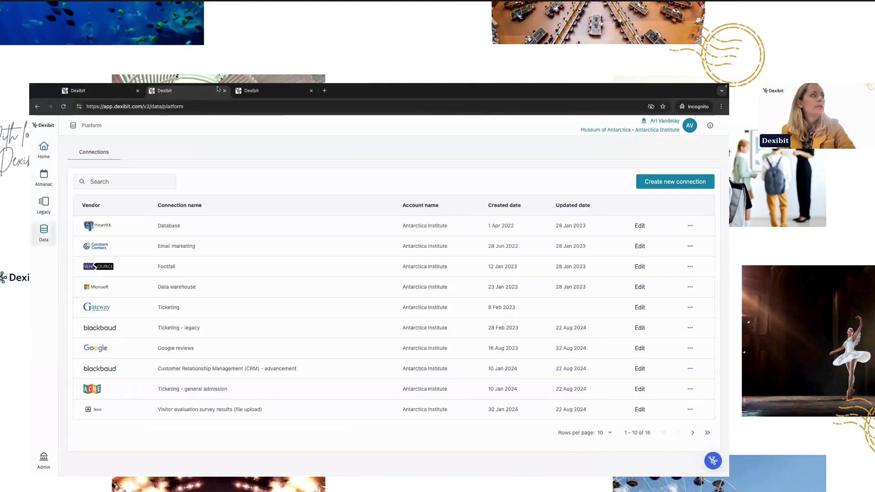
left_click(242, 94)
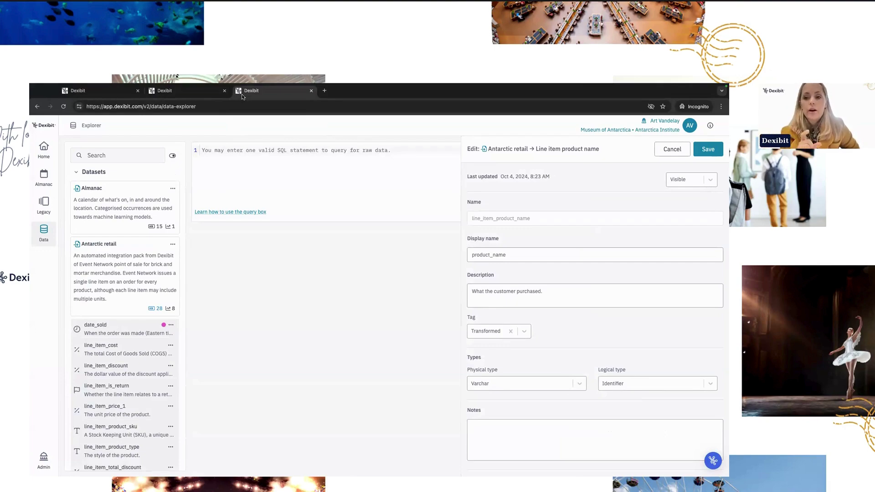
mouse_move(44, 233)
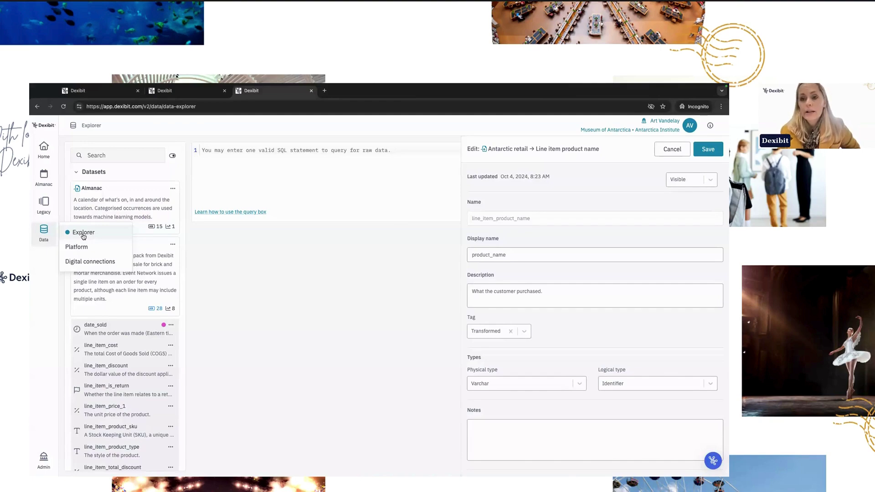
scroll(110, 294, "down", 8)
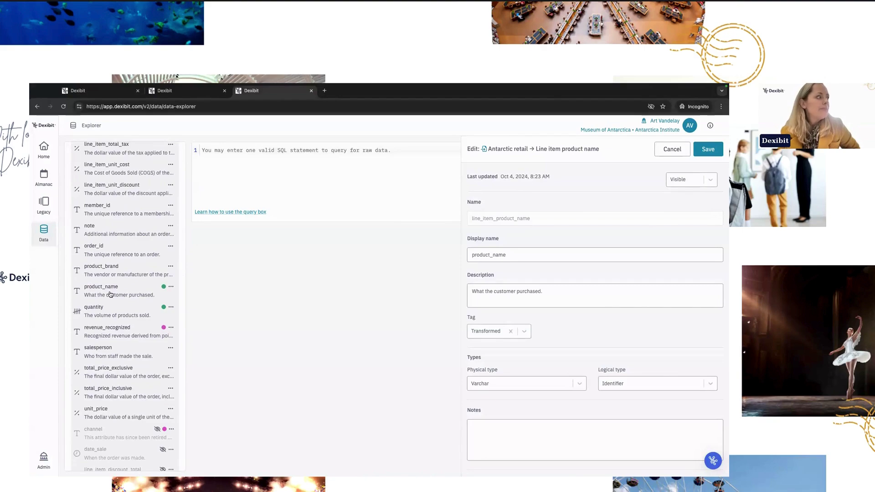
left_click(167, 288)
- Examine the tag options and the transformed query of the line item product name attribute and save its edit form
left_click(524, 331)
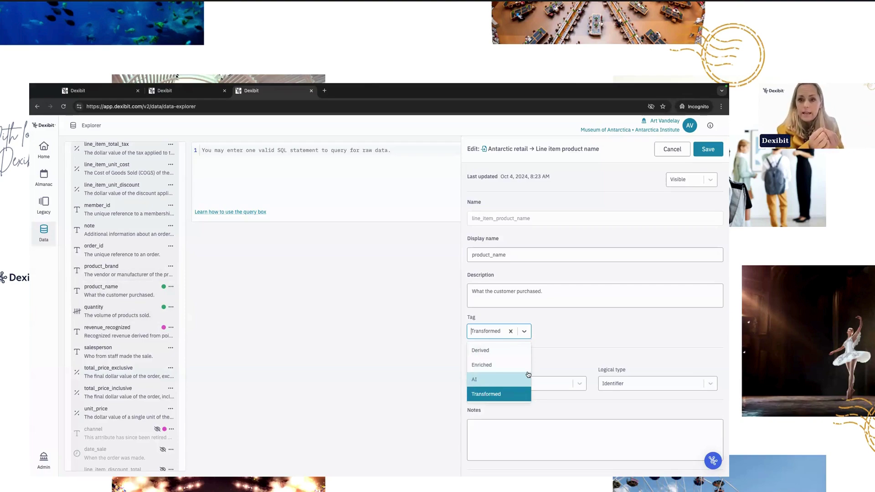
left_click(578, 357)
scroll(578, 358, "down", 5)
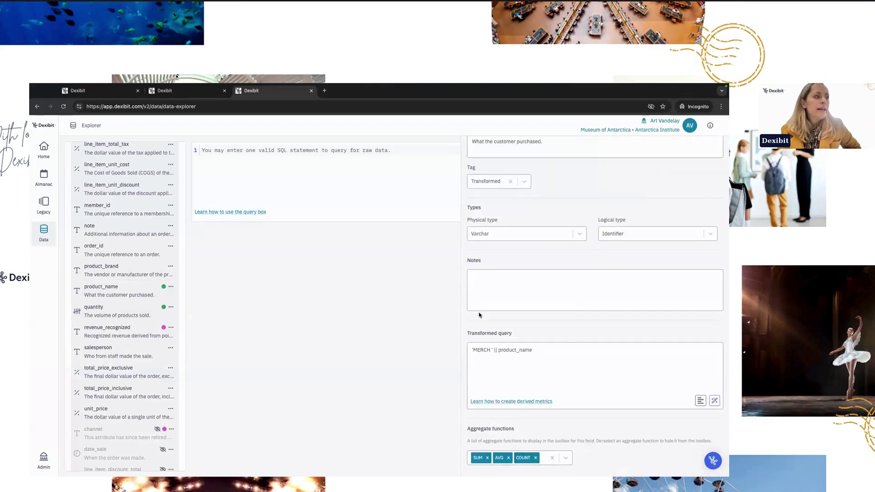
left_click(493, 189)
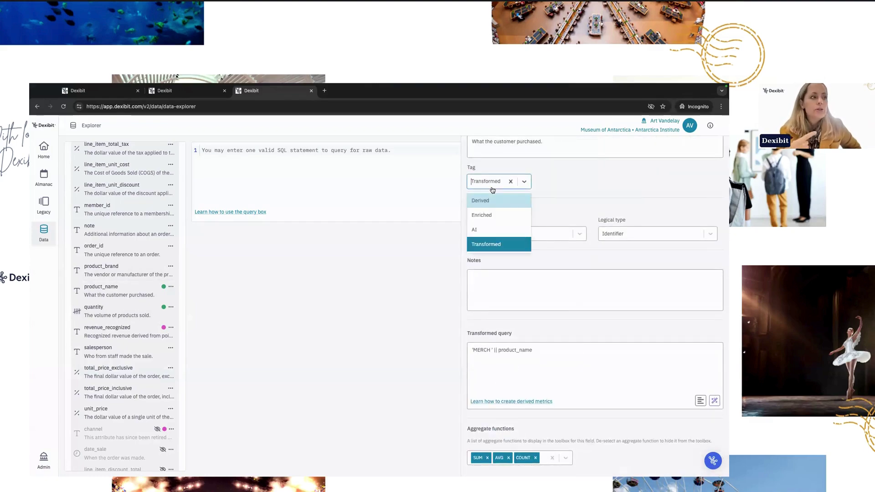
left_click(493, 189)
scroll(593, 228, "up", 5)
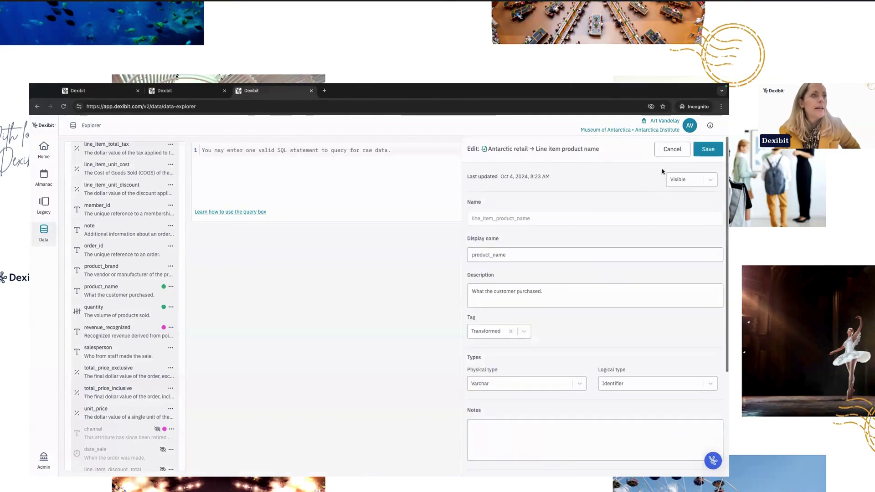
left_click(700, 155)
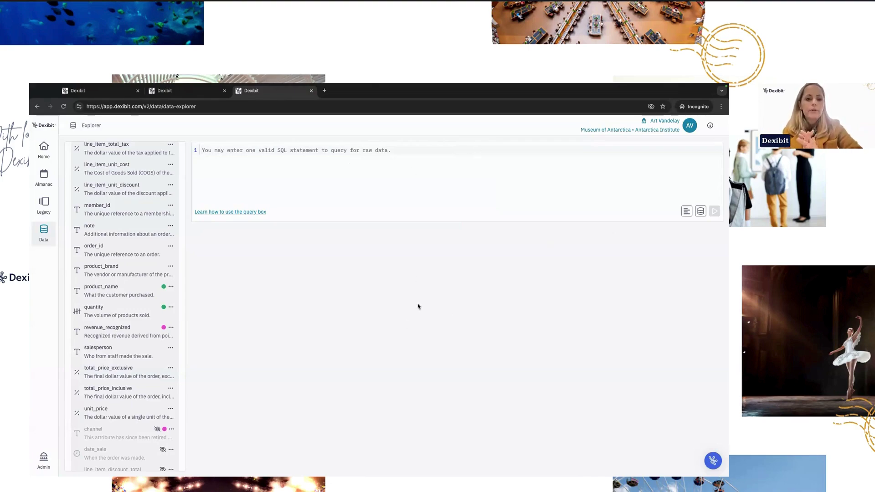
- Copy the query of the dashboard's Top 5 products/sellers chart into the data explorer's query box
left_click(78, 90)
scroll(593, 274, "down", 8)
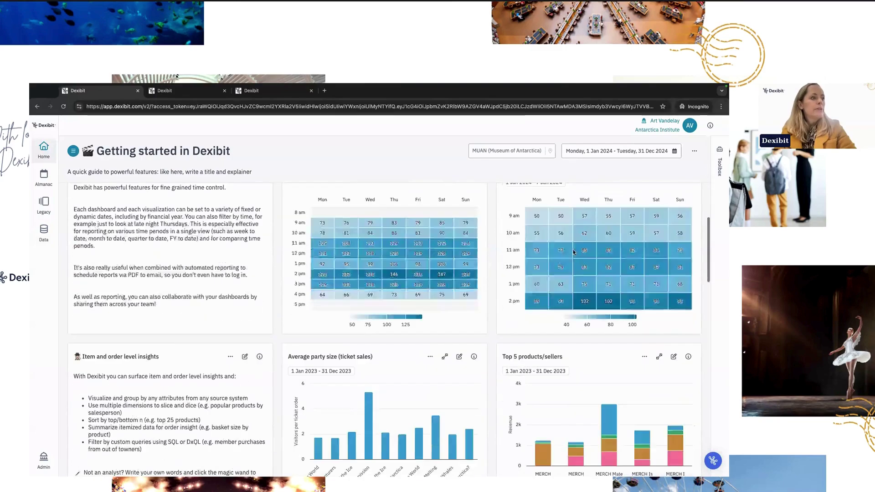
left_click(644, 211)
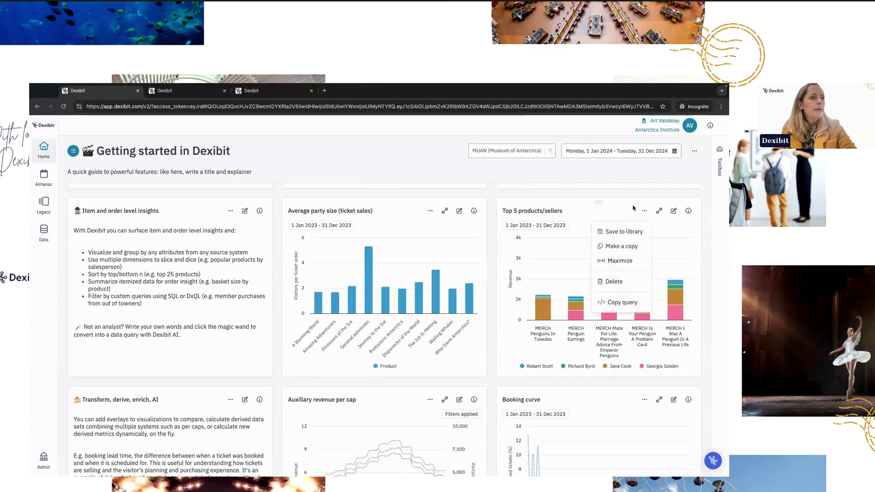
key("ctrl+3")
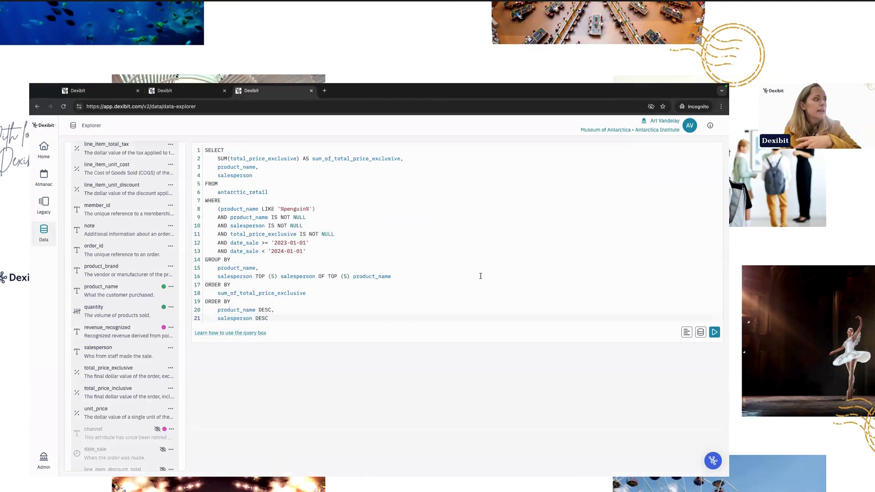
- Highlight the penguin product-name condition in the query and clear the whole query box
left_click_drag(316, 209, 216, 210)
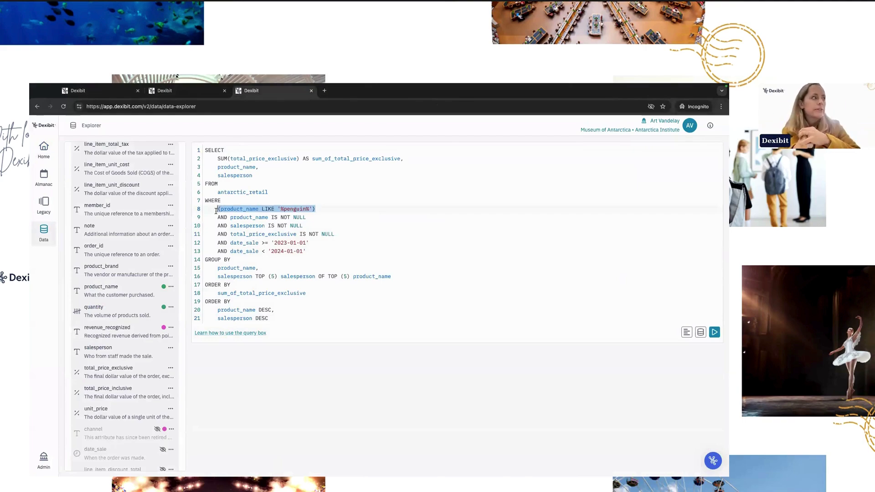
key("ctrl+a")
key("Delete")
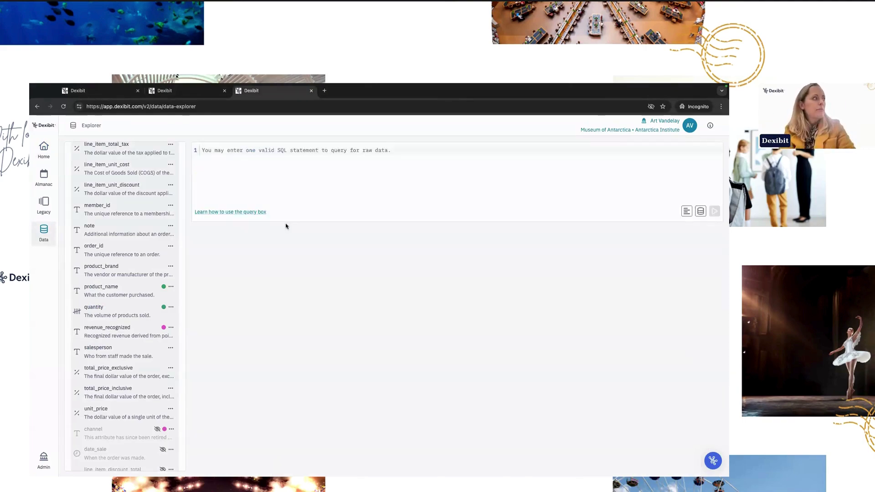